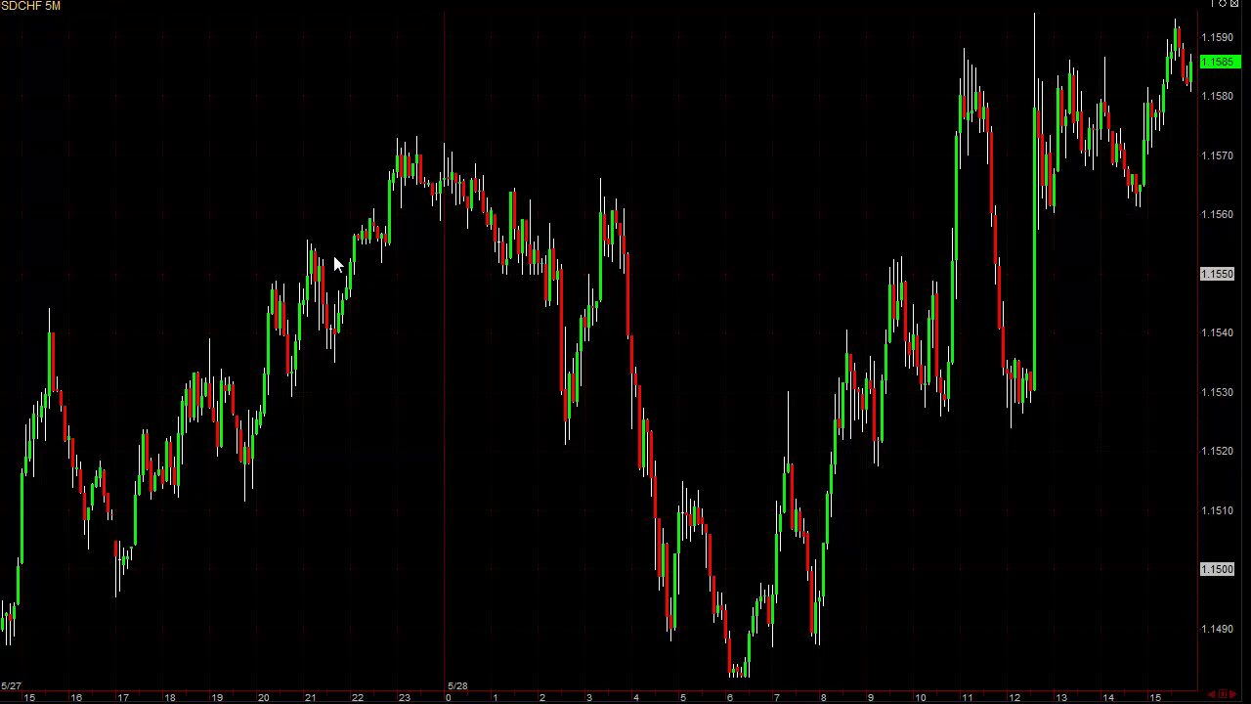
Add the FX MultiMap study (10 days, 180 minutes) to the USD/CHF chart as a green/red histogram.
{"action": "right_click", "coordinate": [257, 56]}
{"action": "left_click", "coordinate": [277, 70]}
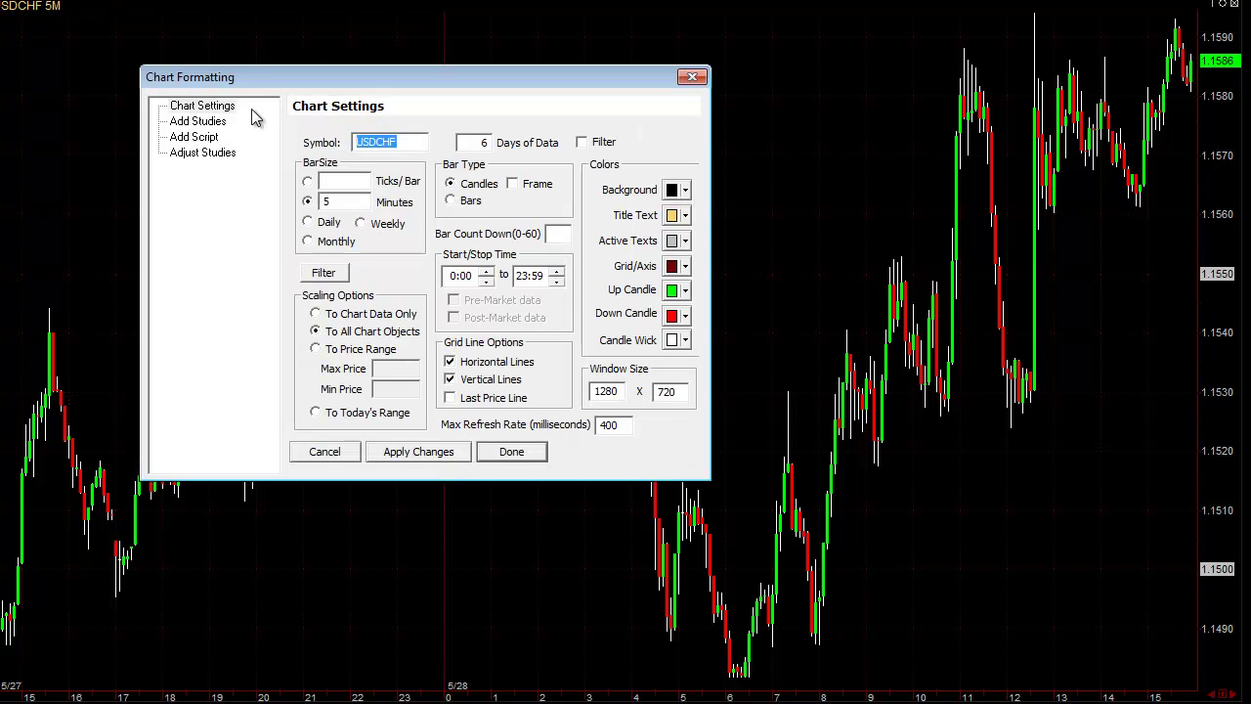
{"action": "left_click", "coordinate": [231, 122]}
{"action": "left_click_drag", "start_coordinate": [480, 172], "coordinate": [480, 279]}
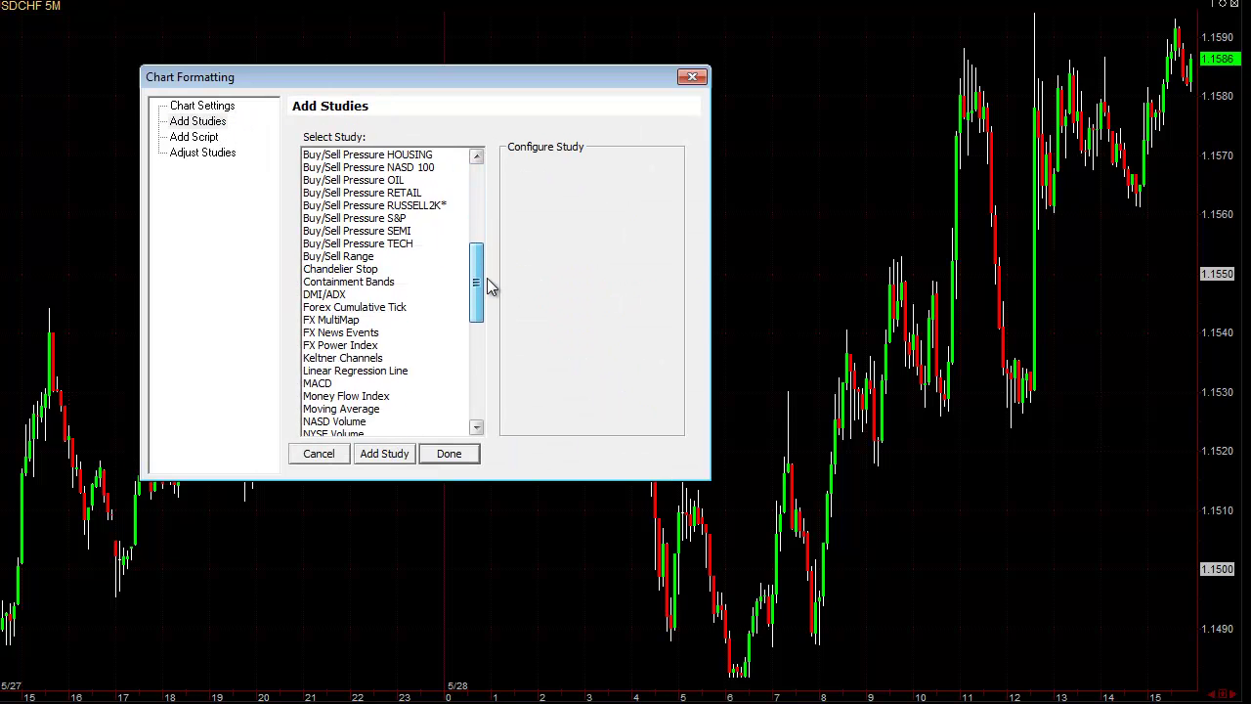
{"action": "left_click", "coordinate": [359, 321]}
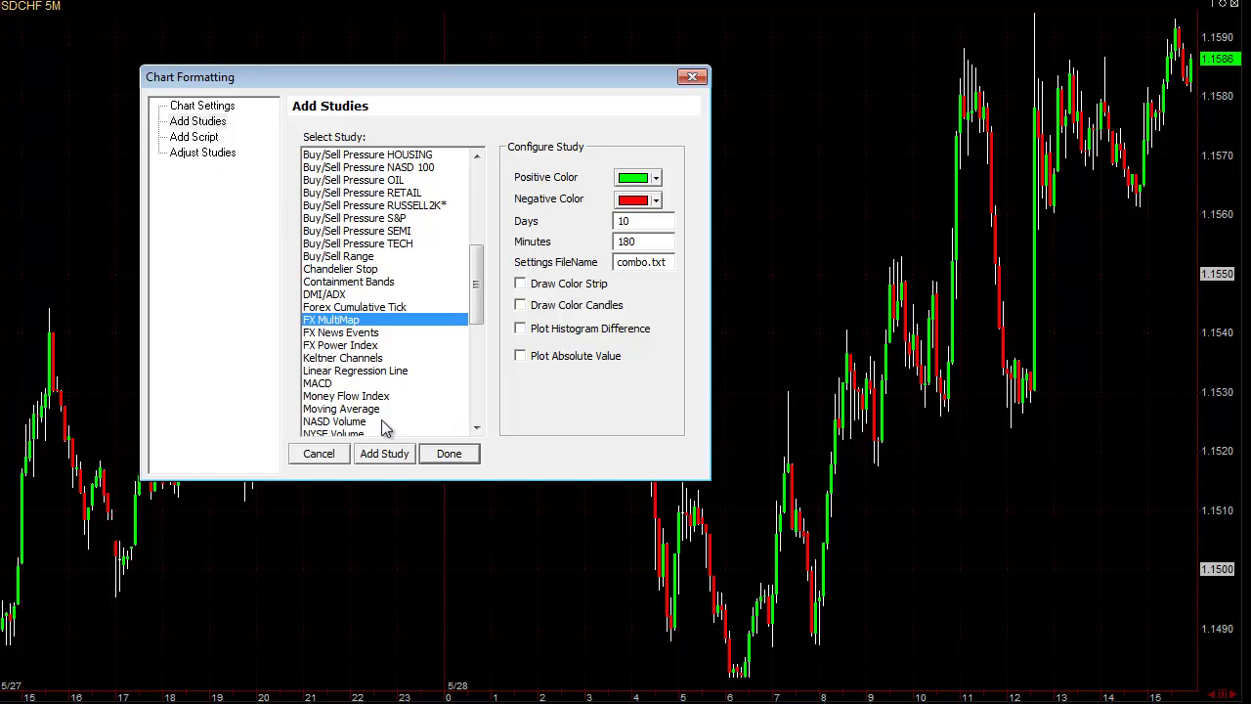
{"action": "left_click", "coordinate": [383, 455]}
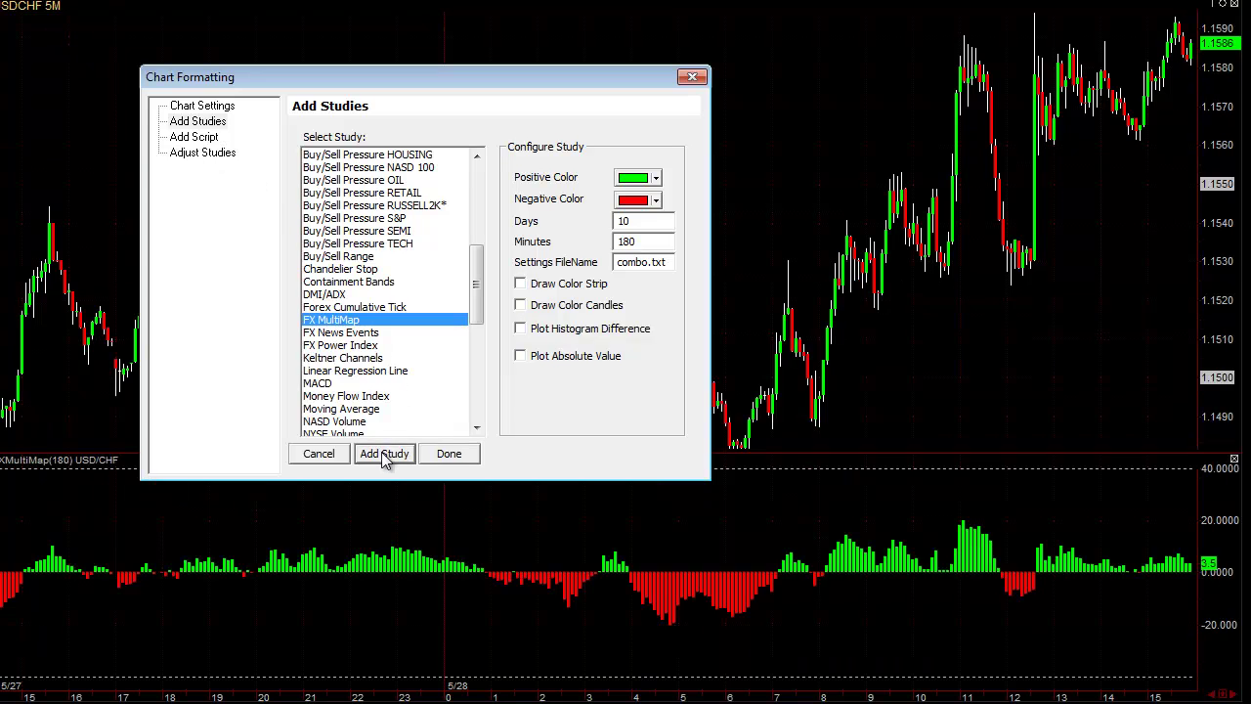
{"action": "left_click", "coordinate": [330, 451]}
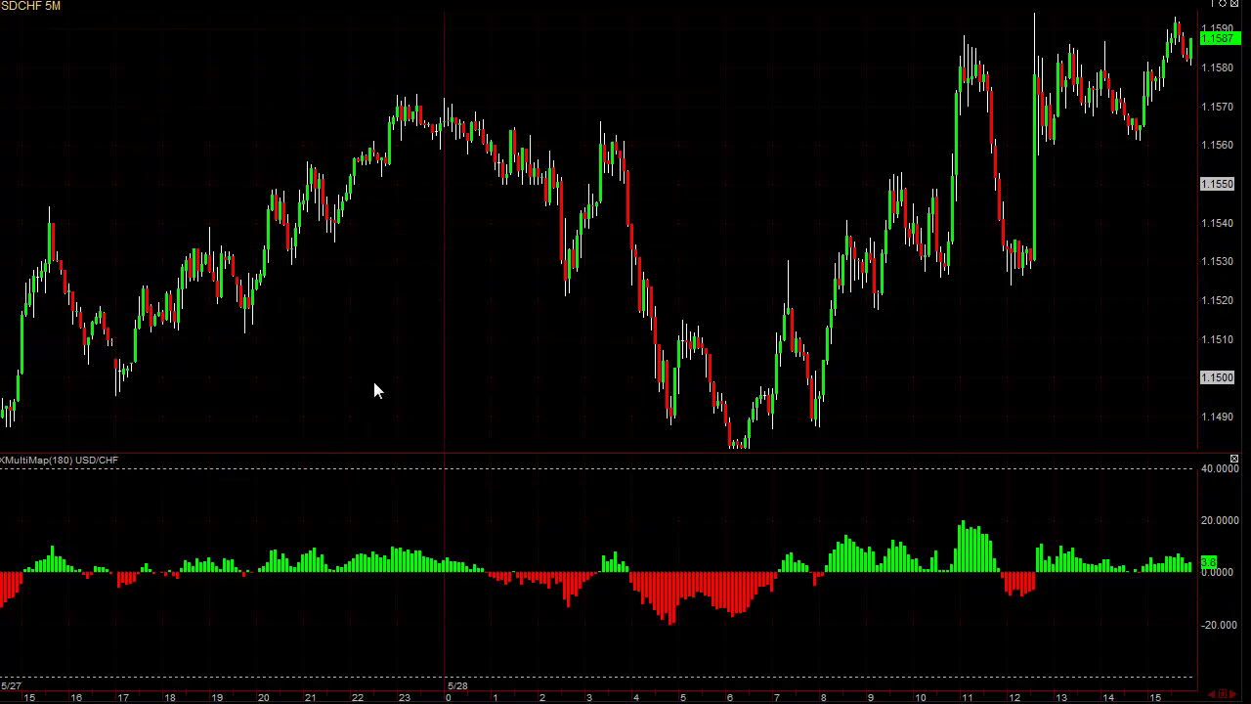
Enable Plot Absolute Value on the FX MultiMap(180) combo study so all bars plot above zero.
{"action": "right_click", "coordinate": [286, 61]}
{"action": "left_click", "coordinate": [332, 111]}
{"action": "left_click", "coordinate": [180, 121]}
{"action": "left_click", "coordinate": [309, 133]}
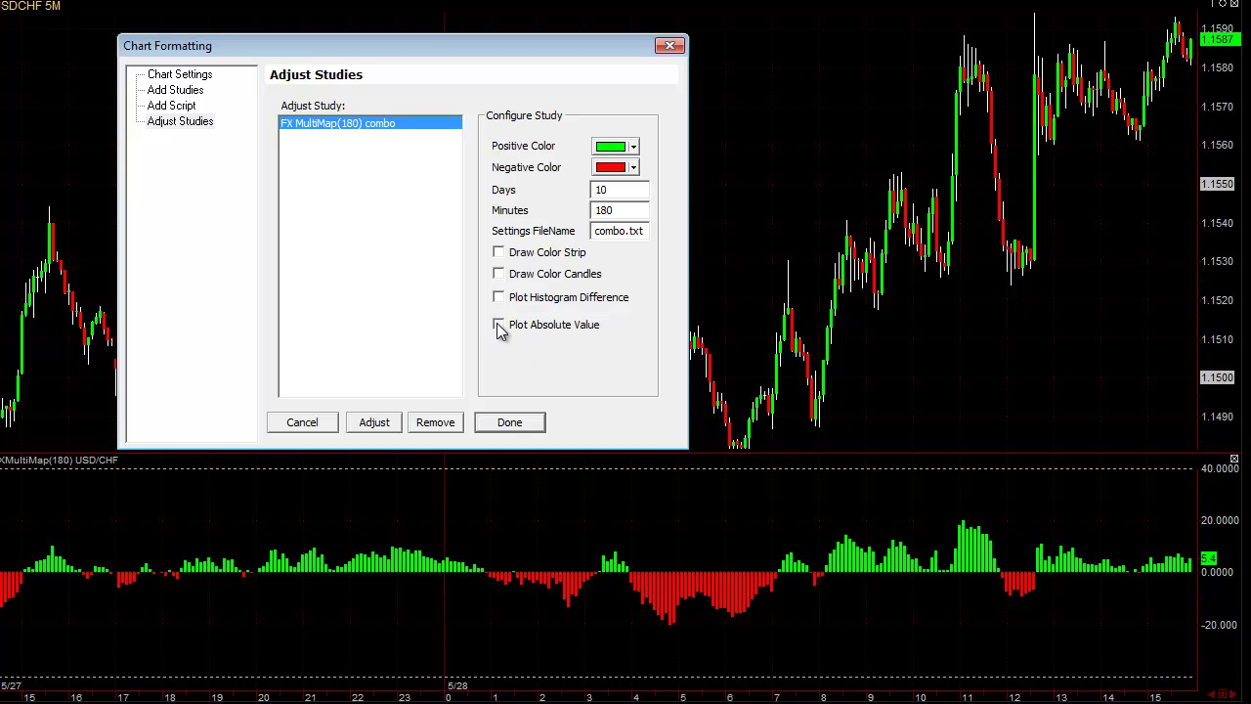
{"action": "left_click", "coordinate": [499, 325]}
{"action": "left_click", "coordinate": [368, 427]}
{"action": "left_click", "coordinate": [323, 426]}
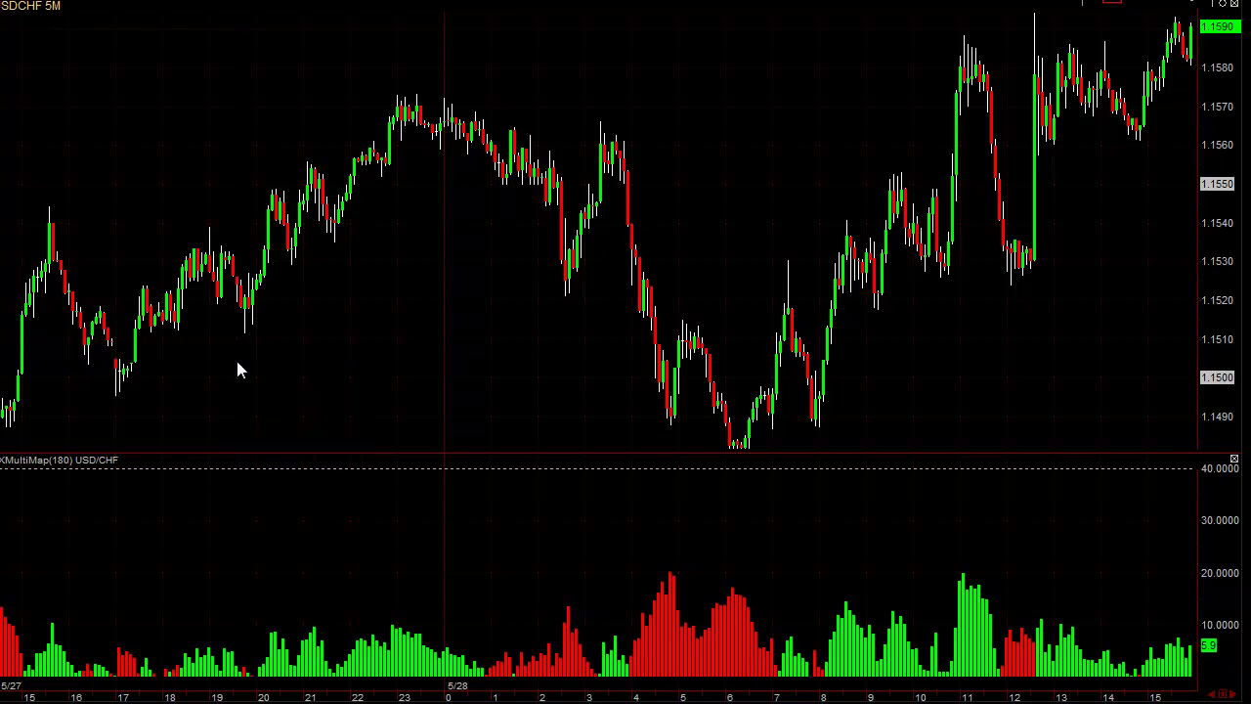
Draw a downward trendline across the 19–20 pullback and a short horizontal line beneath it.
{"action": "mouse_move", "coordinate": [197, 208]}
{"action": "left_mouse_down"}
{"action": "mouse_move", "coordinate": [269, 286]}
{"action": "mouse_move", "coordinate": [264, 316]}
{"action": "left_mouse_up"}
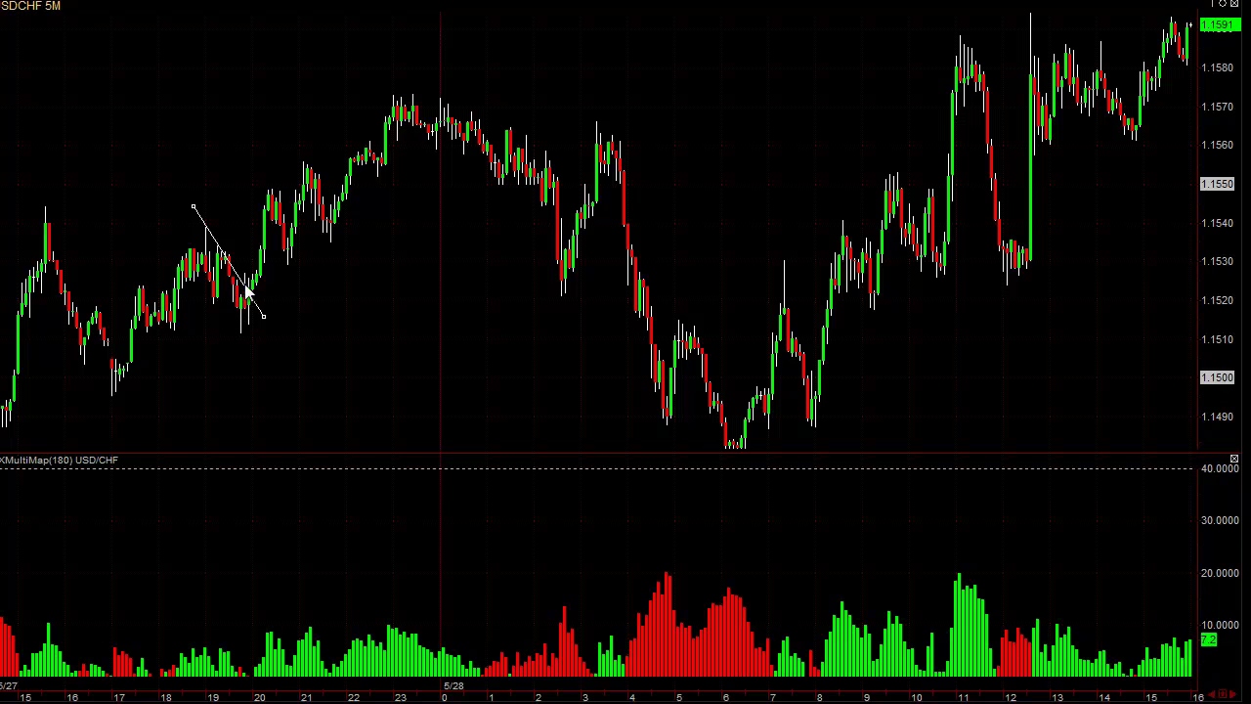
{"action": "left_click", "coordinate": [244, 329]}
{"action": "left_click_drag", "start_coordinate": [225, 337], "coordinate": [255, 338]}
Draw a Fibonacci retracement from the swing low to high, then delete it.
{"action": "left_click_drag", "start_coordinate": [111, 396], "coordinate": [207, 223]}
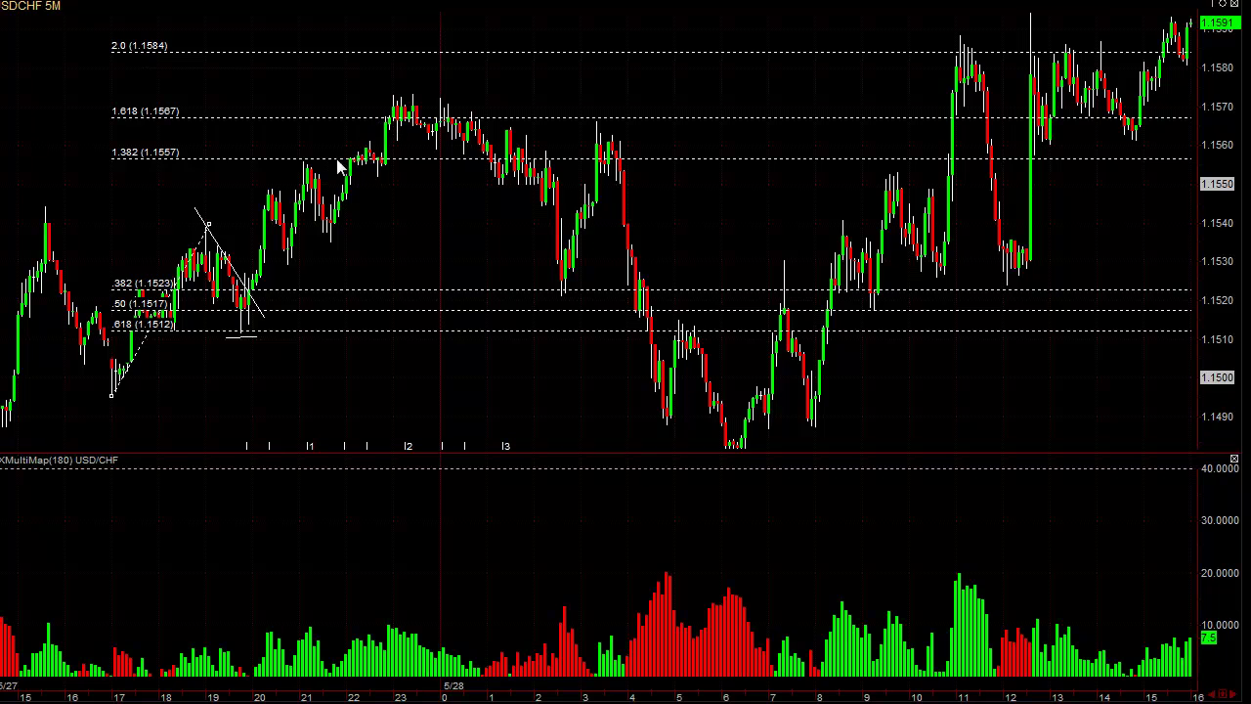
{"action": "right_click", "coordinate": [209, 226]}
{"action": "left_click", "coordinate": [250, 229]}
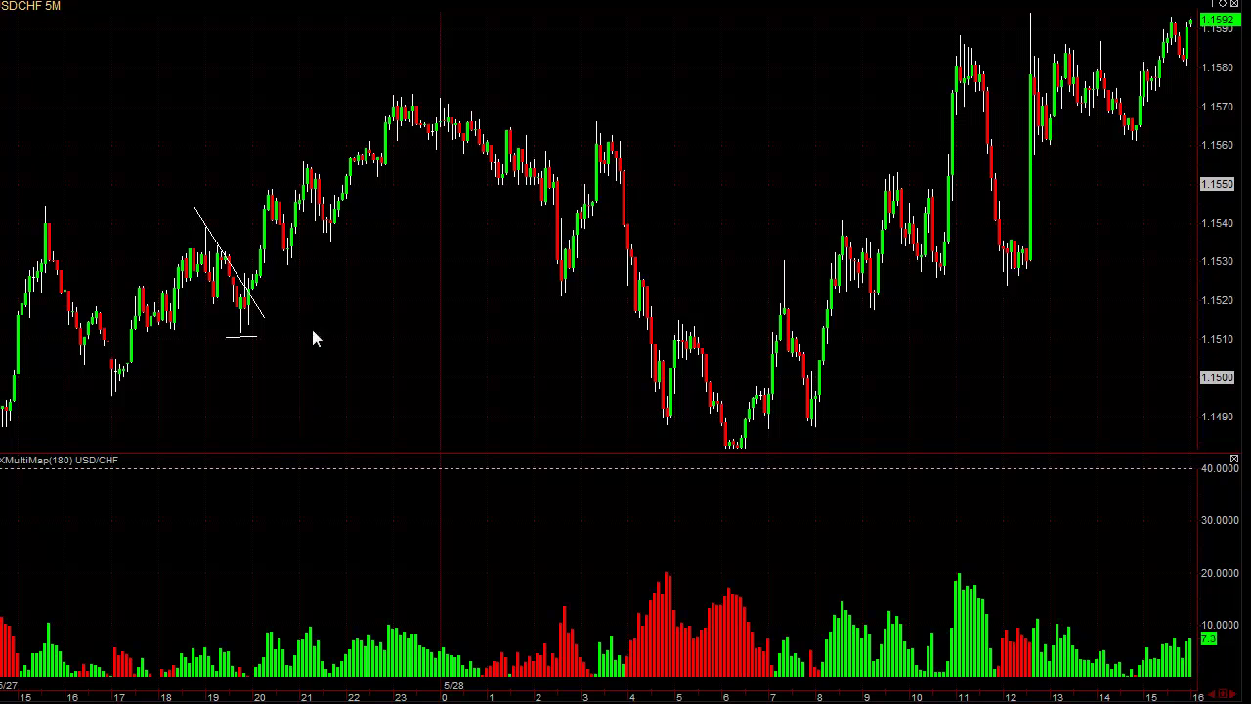
{"action": "right_click", "coordinate": [300, 62]}
{"action": "left_click", "coordinate": [311, 64]}
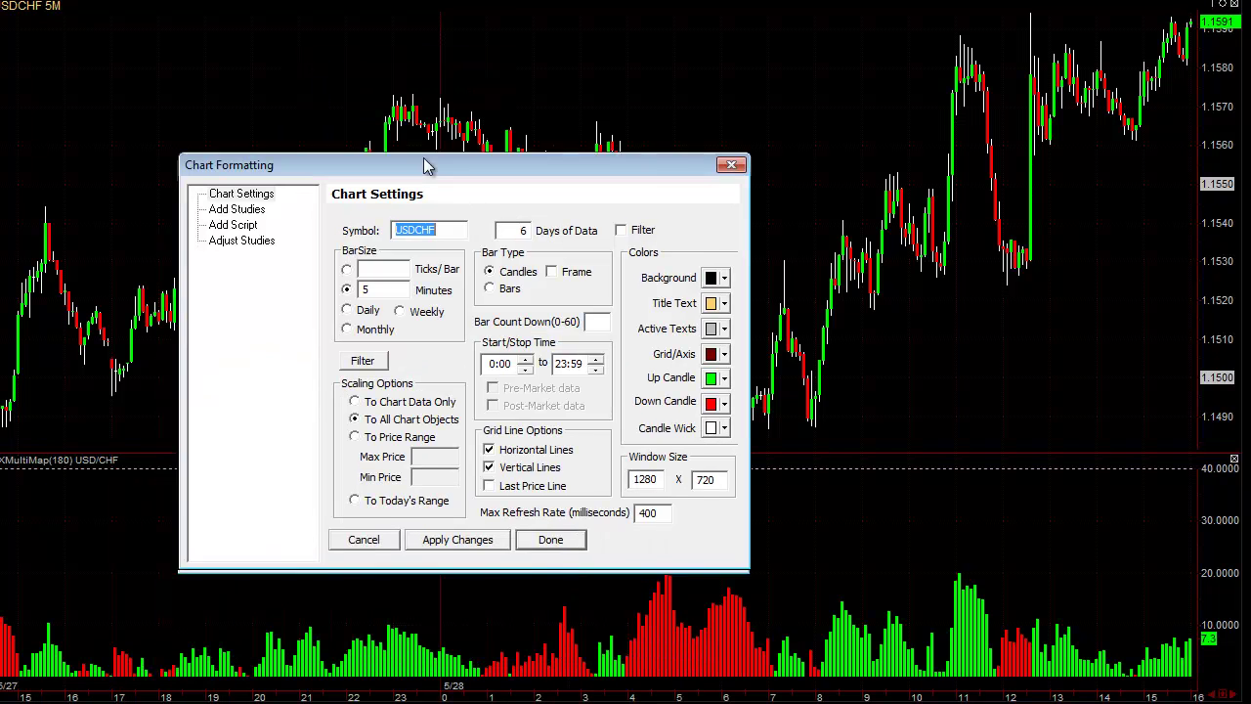
Set the FX MultiMap(180) combo study's Minutes value to 60 and apply it.
{"action": "left_click_drag", "start_coordinate": [426, 167], "coordinate": [439, 101]}
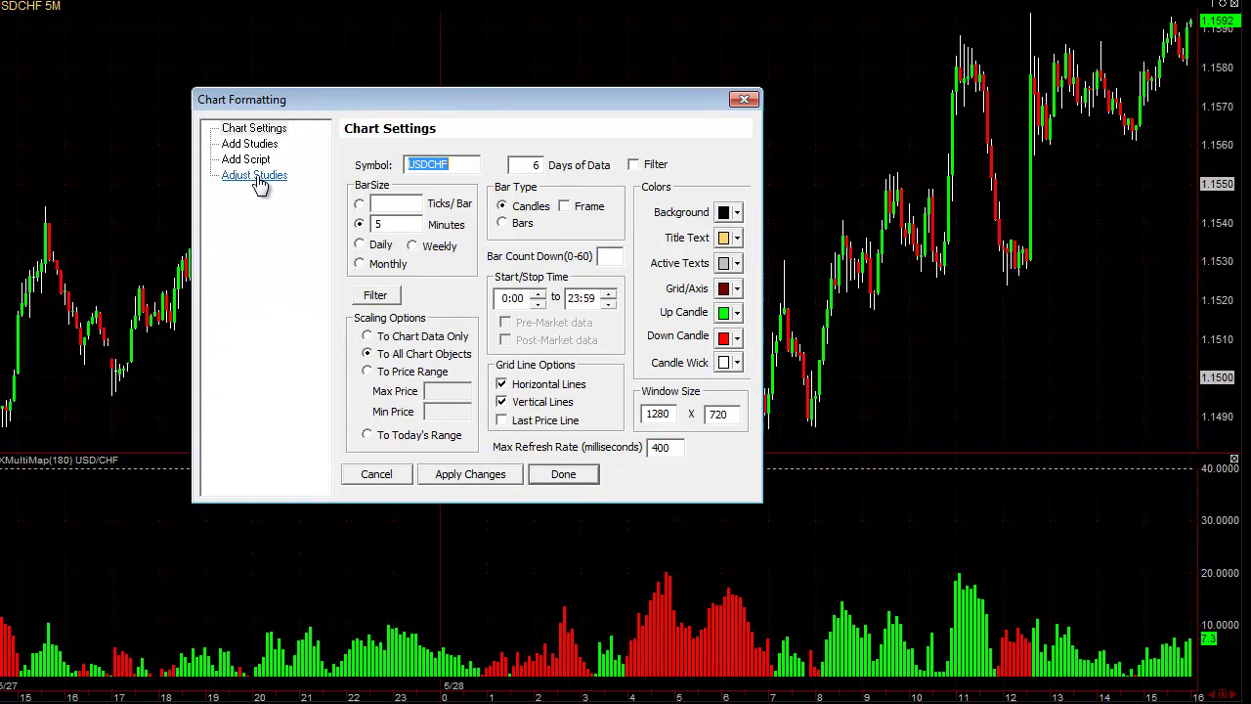
{"action": "left_click", "coordinate": [256, 175]}
{"action": "left_click", "coordinate": [396, 180]}
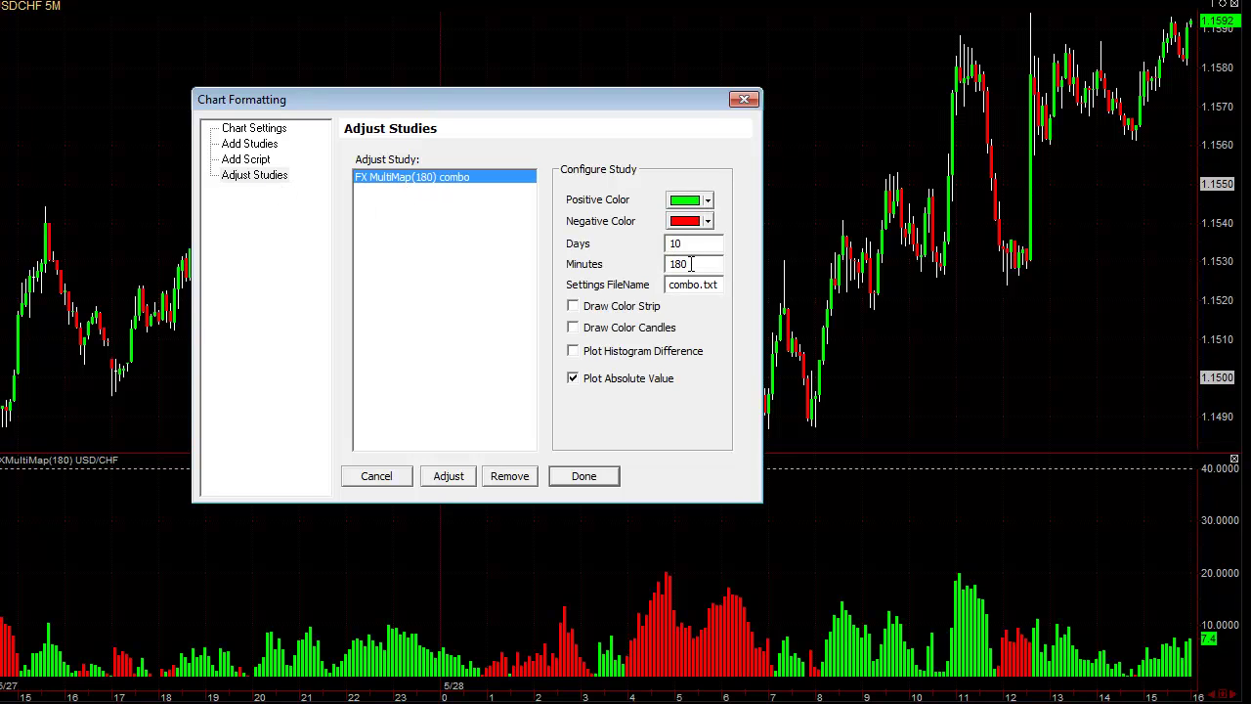
{"action": "left_click_drag", "start_coordinate": [698, 264], "coordinate": [638, 269]}
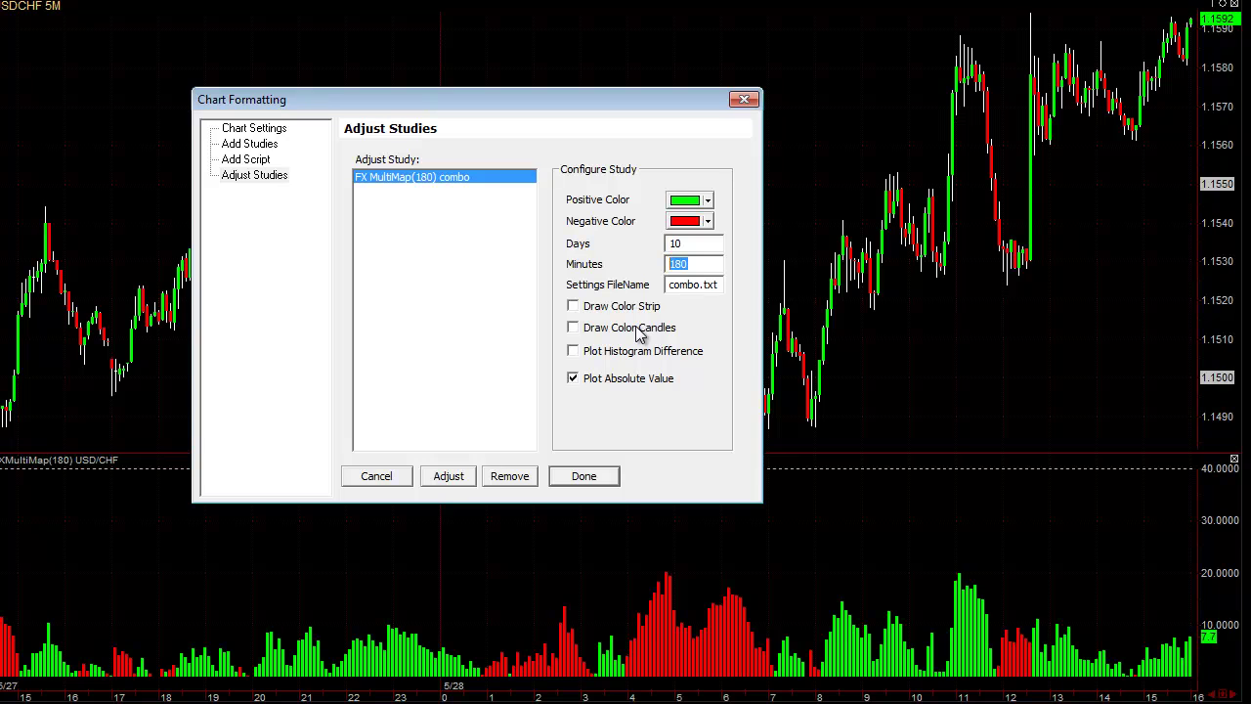
{"action": "type", "text": "60"}
{"action": "left_click", "coordinate": [448, 476]}
{"action": "left_click", "coordinate": [377, 475]}
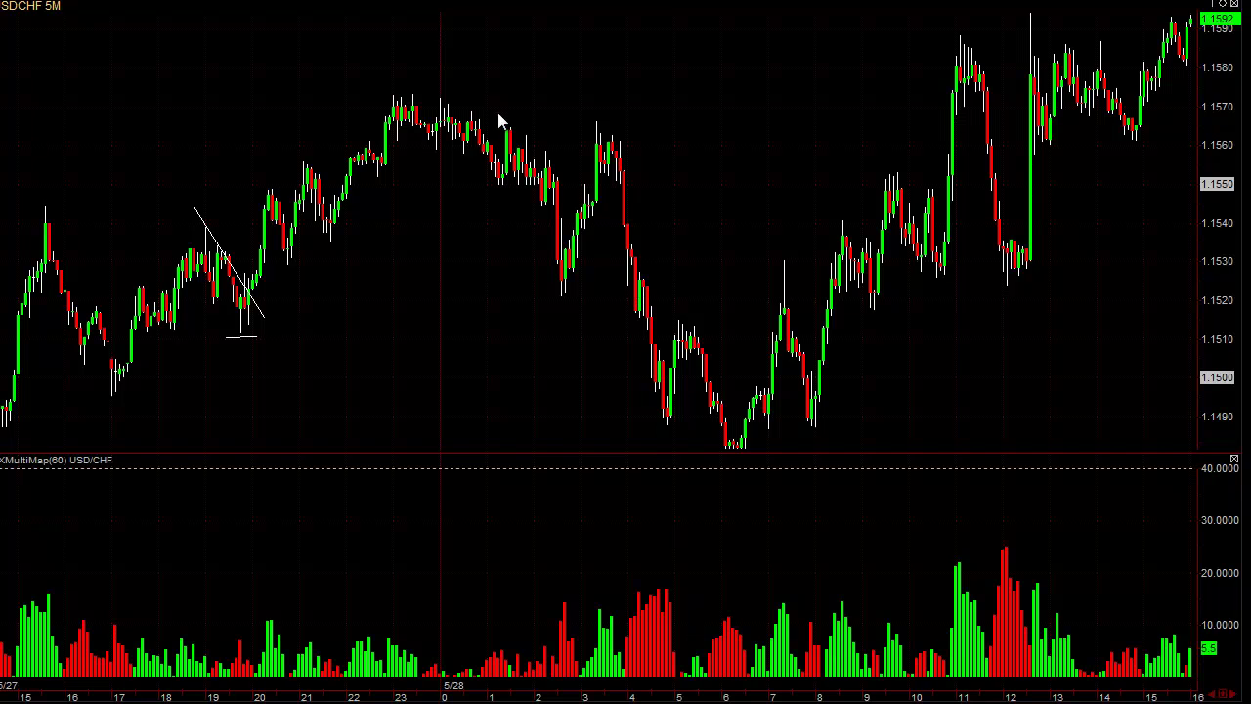
Turn off Plot Absolute Value on the FX MultiMap(60) study and draw it as coloured candles.
{"action": "right_click", "coordinate": [480, 48]}
{"action": "left_click", "coordinate": [488, 61]}
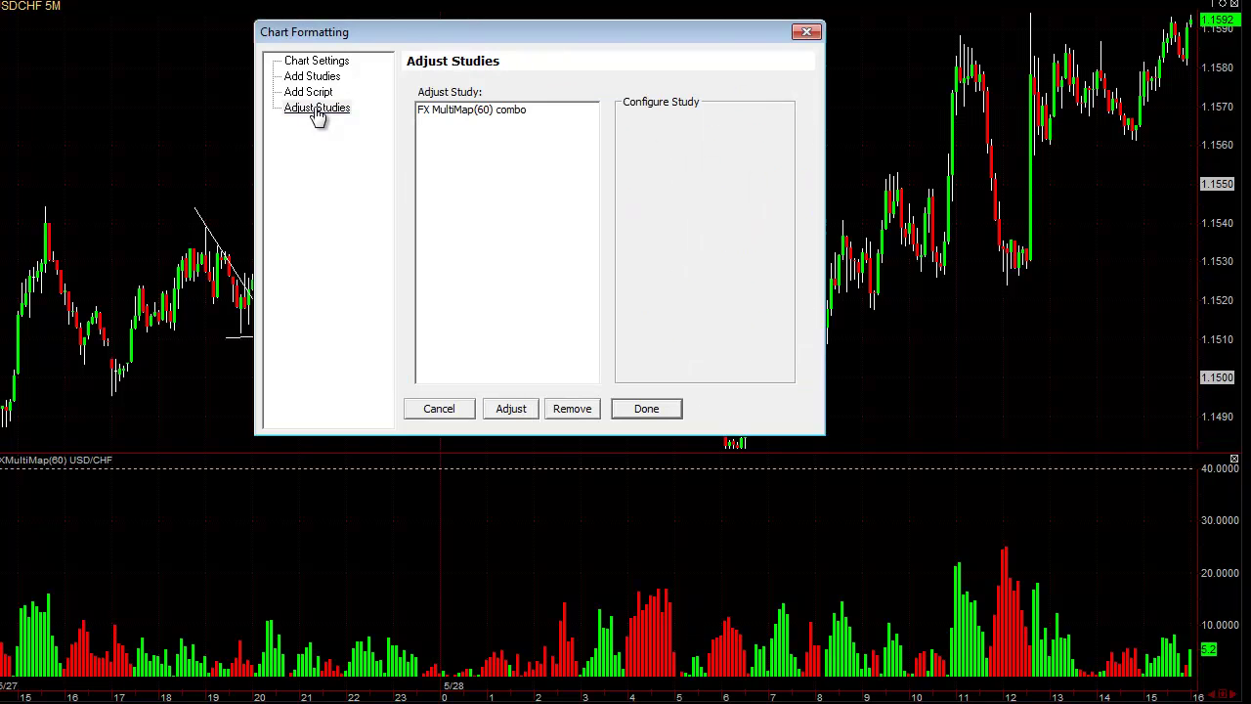
{"action": "left_click", "coordinate": [488, 116]}
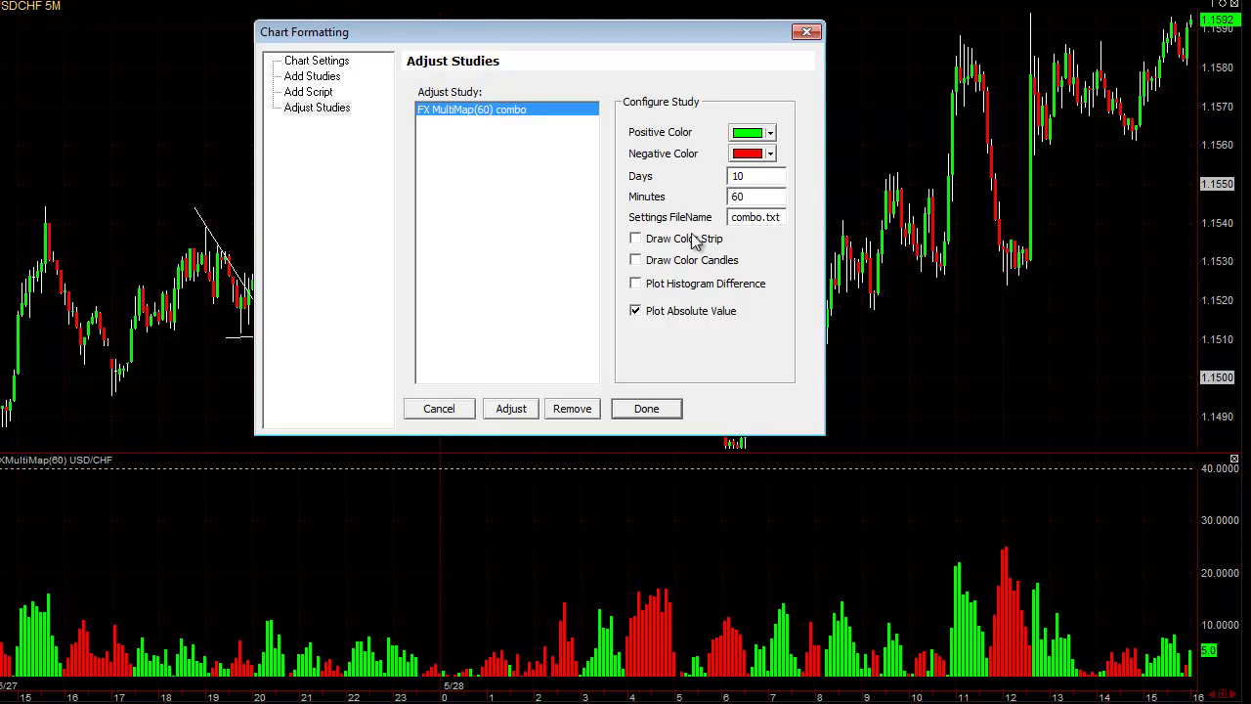
{"action": "left_click", "coordinate": [636, 314]}
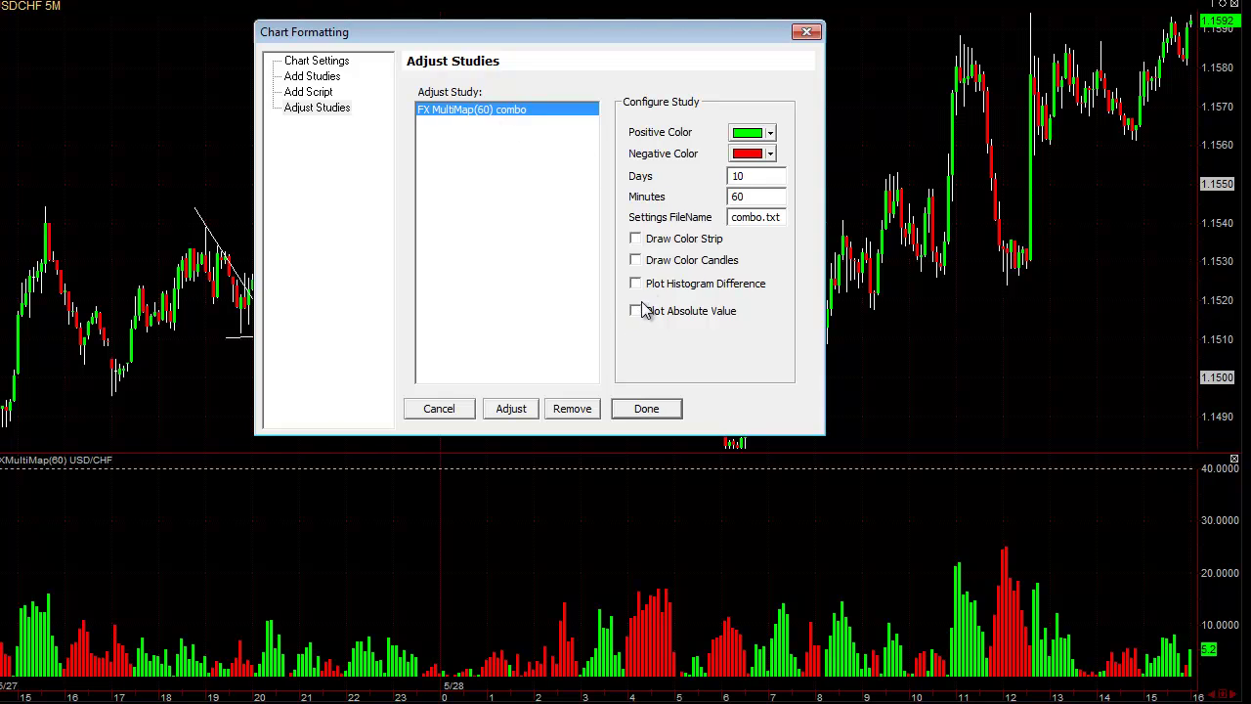
{"action": "left_click", "coordinate": [499, 410]}
{"action": "left_click", "coordinate": [445, 415]}
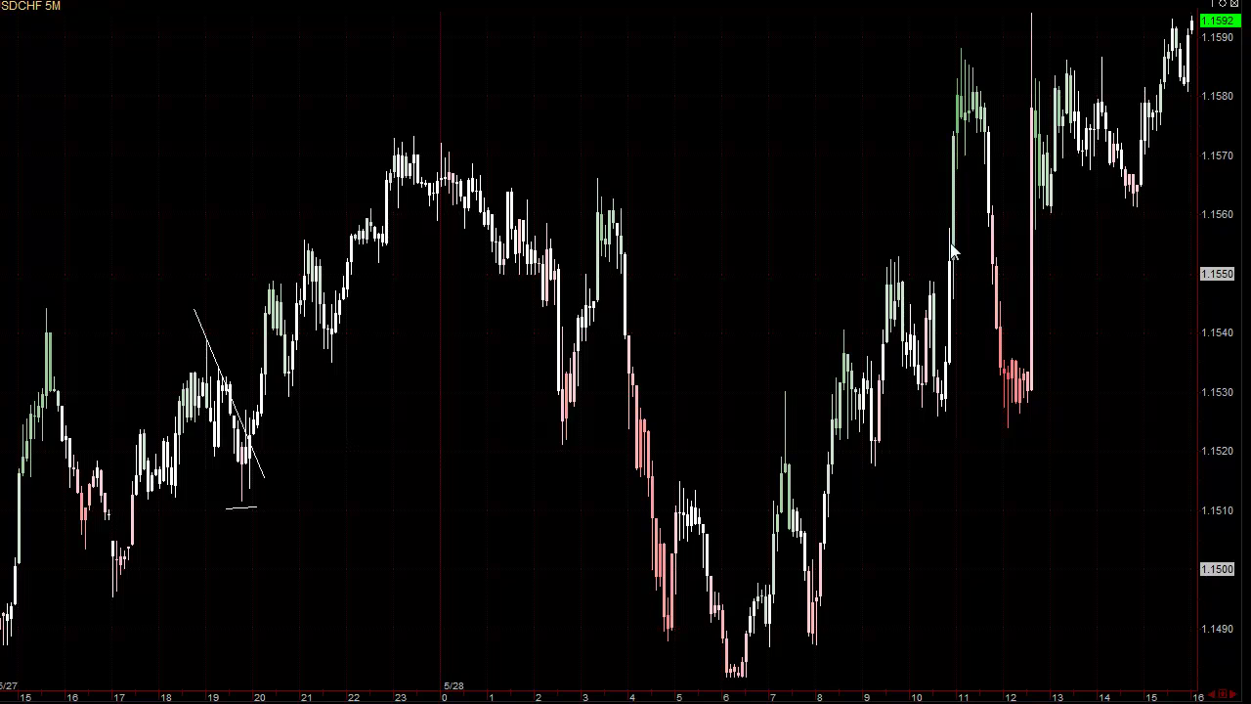
Switch the chart's symbol to EURUSD.
{"action": "middle_click", "coordinate": [722, 268]}
{"action": "type", "text": "EURUSD"}
{"action": "key", "text": "Return"}
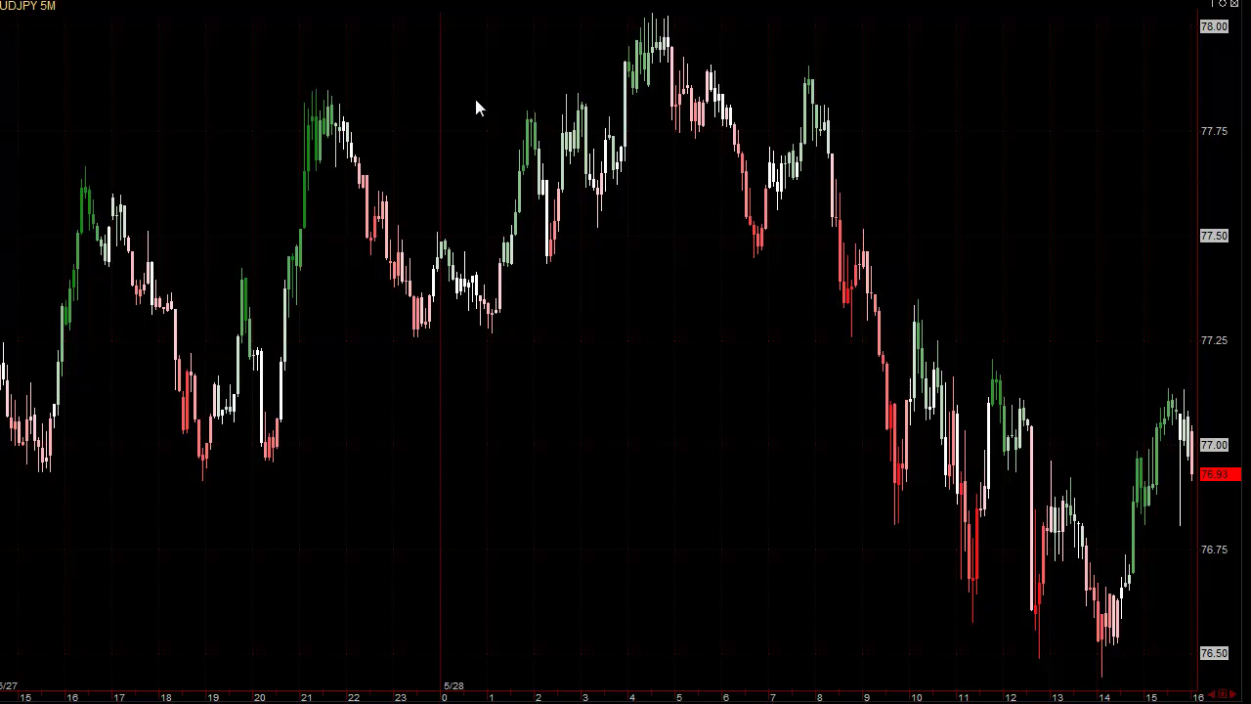
Replace the FX MultiMapC(60) study's coloured candles with a colour strip.
{"action": "double_click", "coordinate": [451, 71]}
{"action": "left_click", "coordinate": [344, 139]}
{"action": "left_click", "coordinate": [486, 145]}
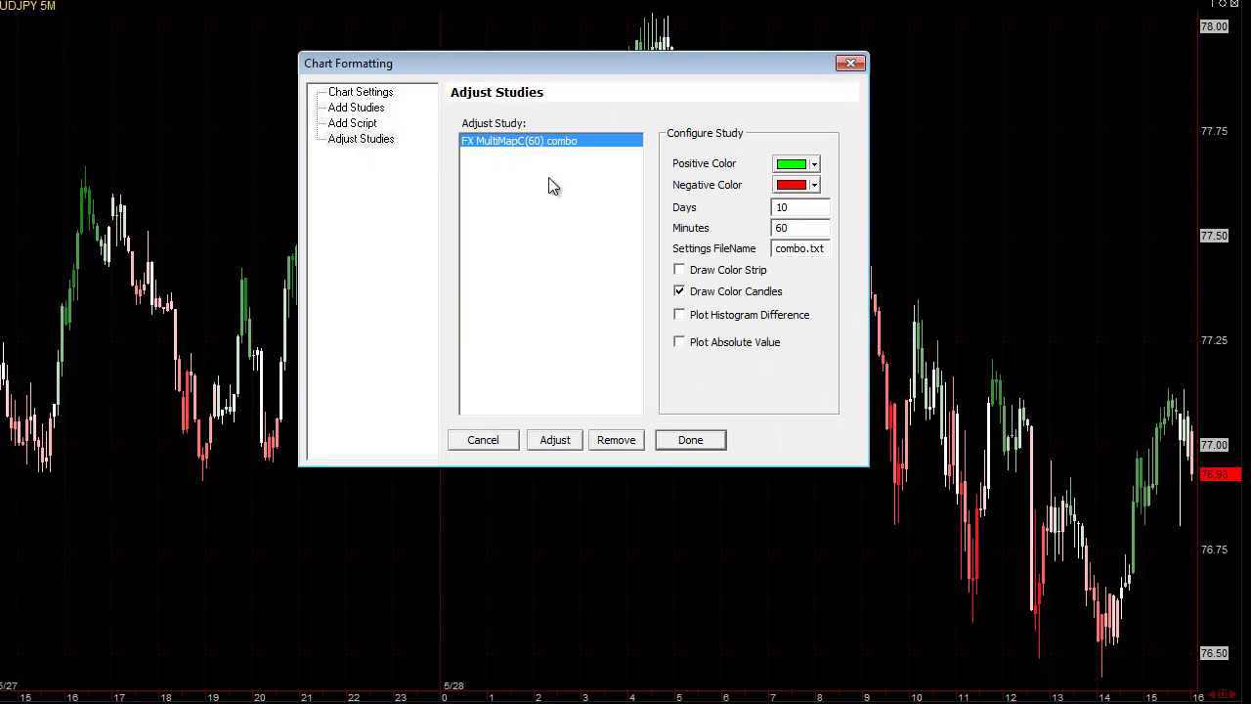
{"action": "left_click", "coordinate": [679, 292]}
{"action": "left_click", "coordinate": [679, 270]}
{"action": "left_click", "coordinate": [561, 445]}
{"action": "left_click", "coordinate": [500, 441]}
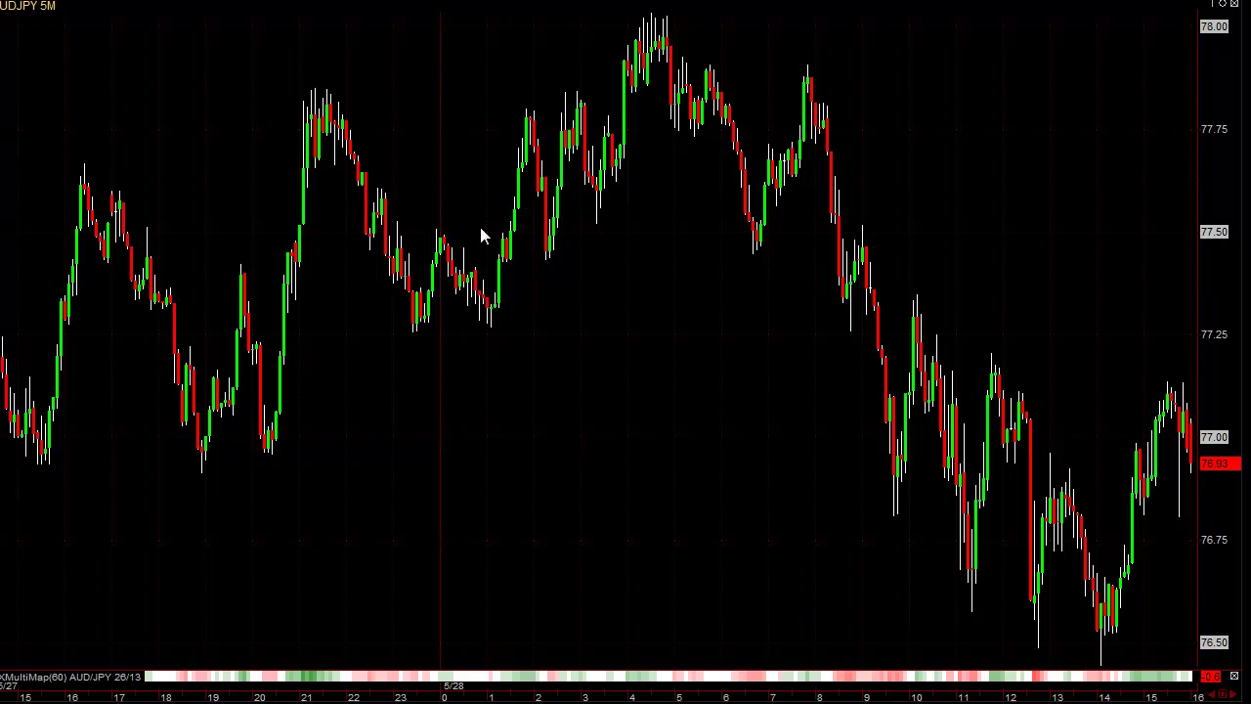
Set the FX MultiMap study's period to 180 minutes.
{"action": "right_click", "coordinate": [452, 125]}
{"action": "left_click", "coordinate": [479, 133]}
{"action": "left_click_drag", "start_coordinate": [290, 687], "coordinate": [474, 120]}
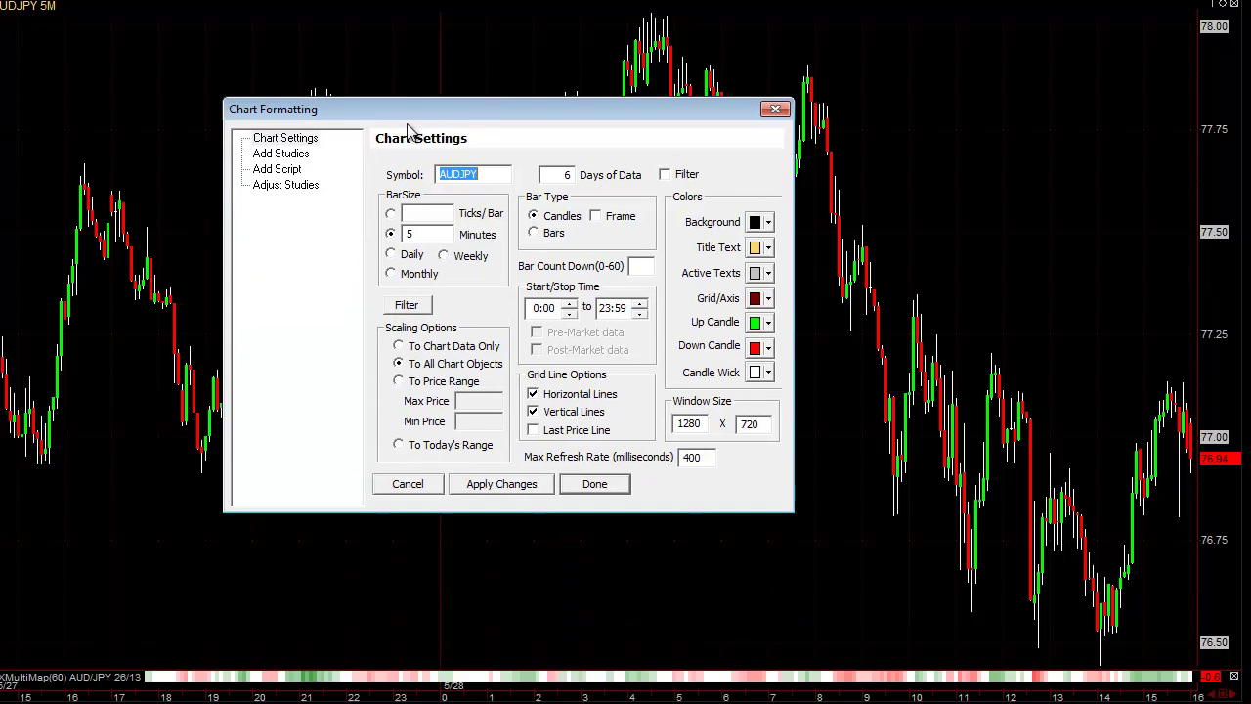
{"action": "left_click", "coordinate": [286, 185]}
{"action": "left_click", "coordinate": [389, 189]}
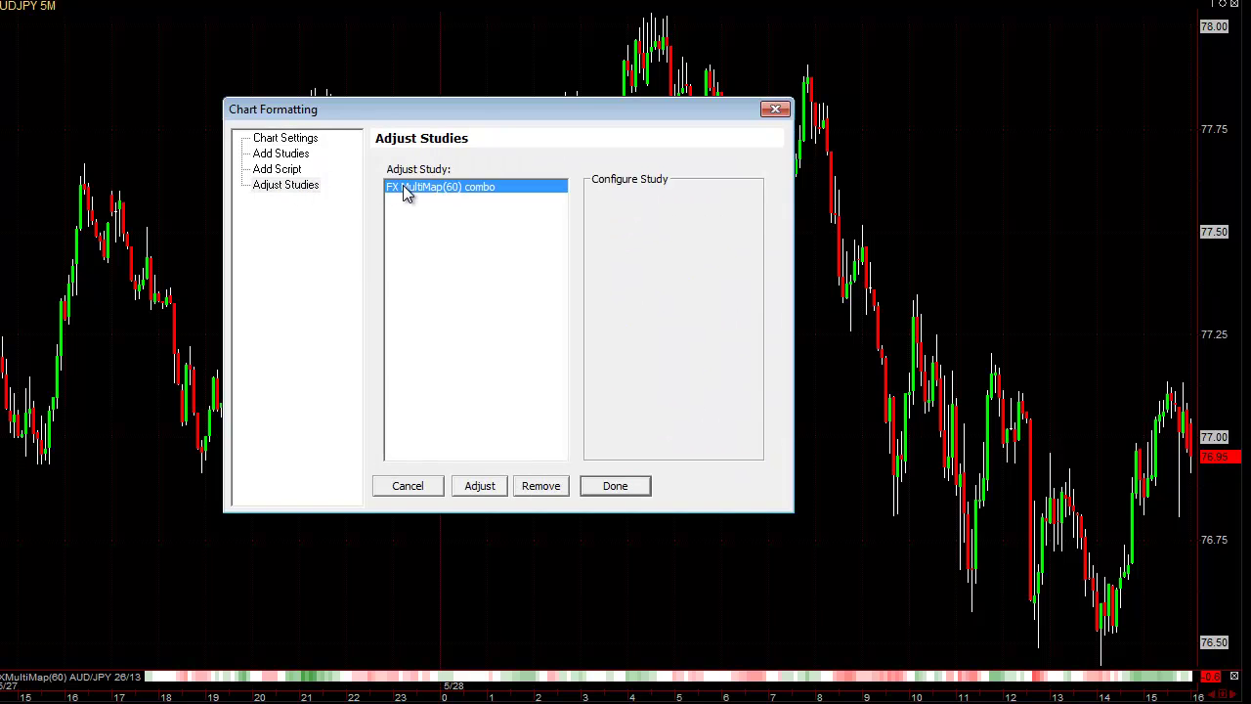
{"action": "type", "text": "180"}
{"action": "left_click", "coordinate": [480, 486]}
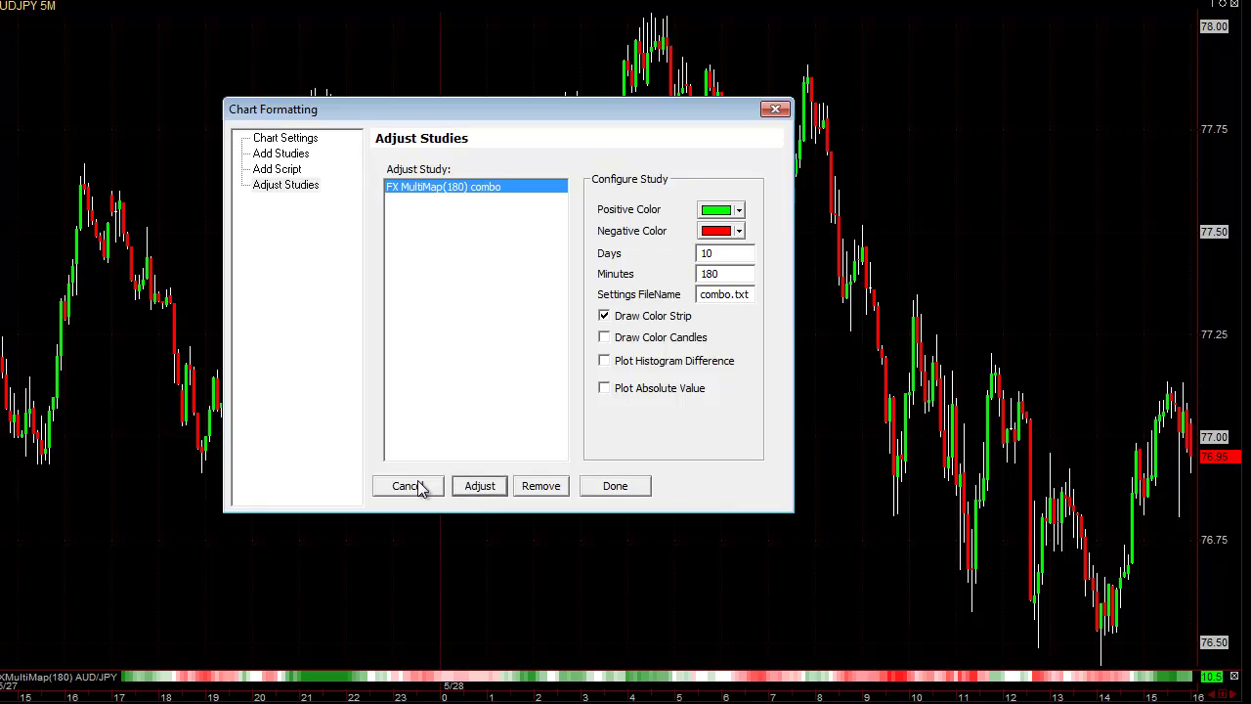
{"action": "left_click", "coordinate": [417, 486]}
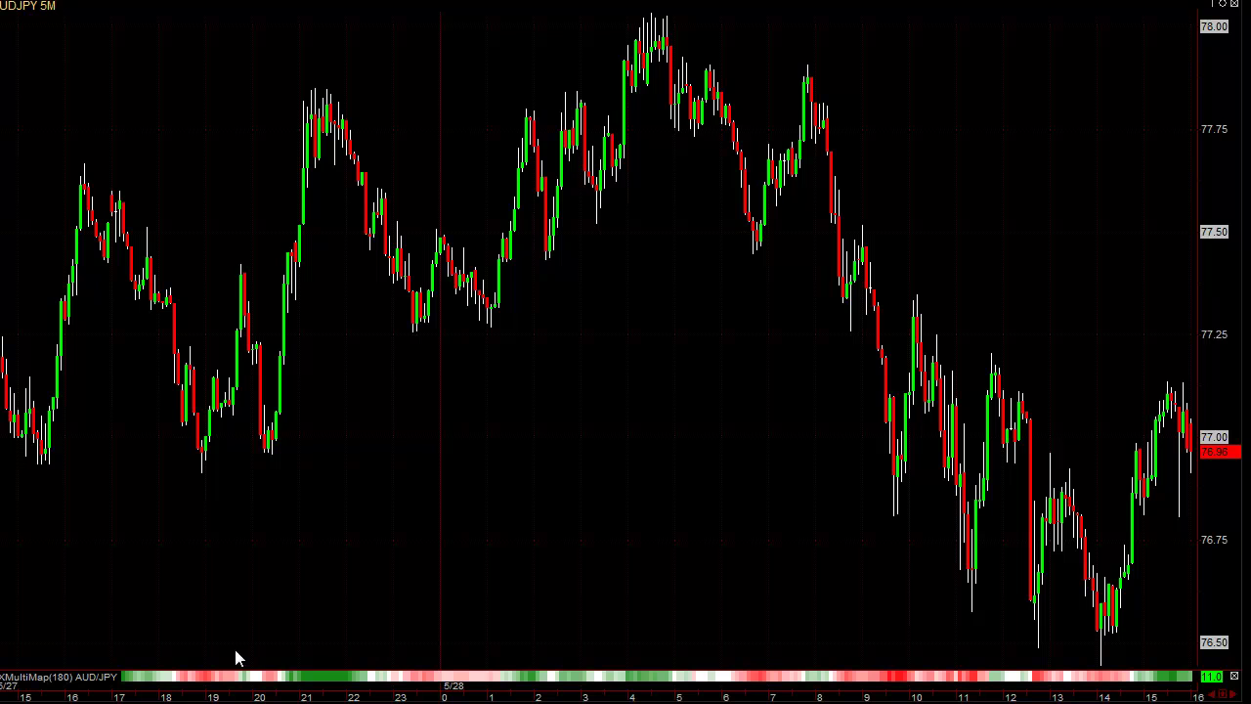
Replace the FX MultiMap(180) study's Minutes value with 1440 and confirm.
{"action": "right_click", "coordinate": [496, 327]}
{"action": "left_click", "coordinate": [519, 333]}
{"action": "left_click_drag", "start_coordinate": [586, 115], "coordinate": [587, 106]}
{"action": "left_click", "coordinate": [316, 184]}
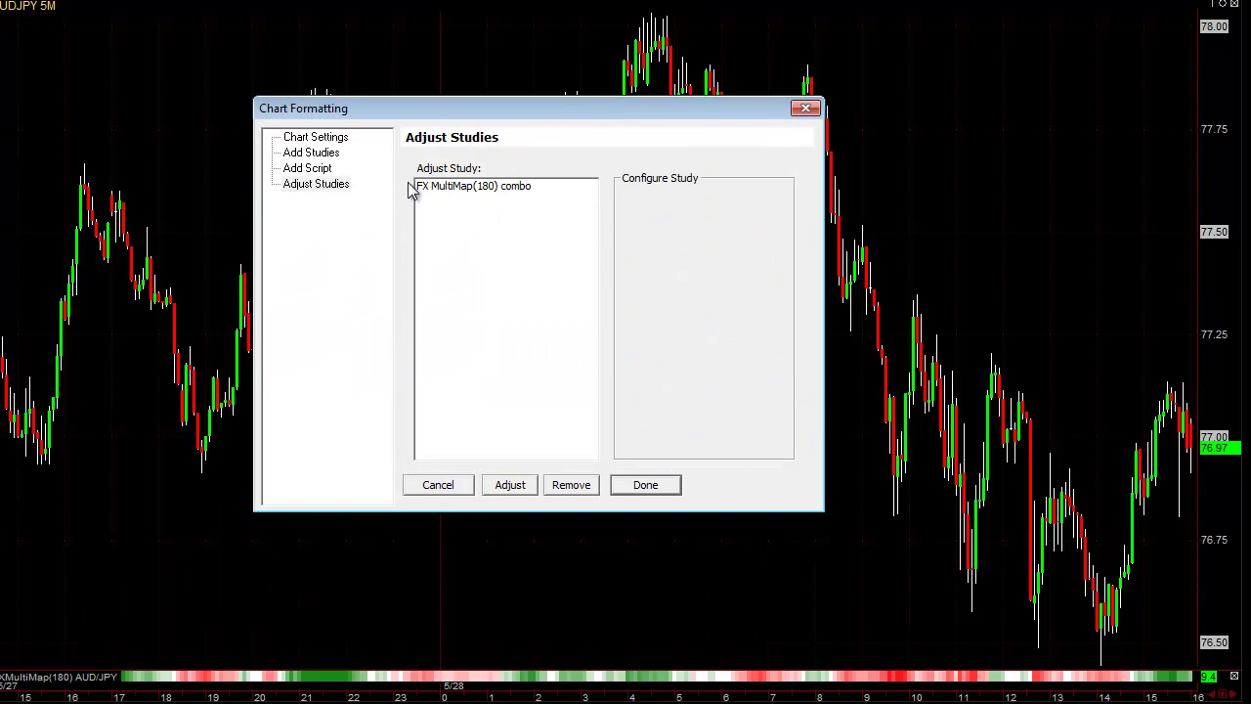
{"action": "left_click", "coordinate": [450, 187]}
{"action": "double_click", "coordinate": [772, 271]}
{"action": "type", "text": "1440"}
{"action": "key", "text": "Return"}
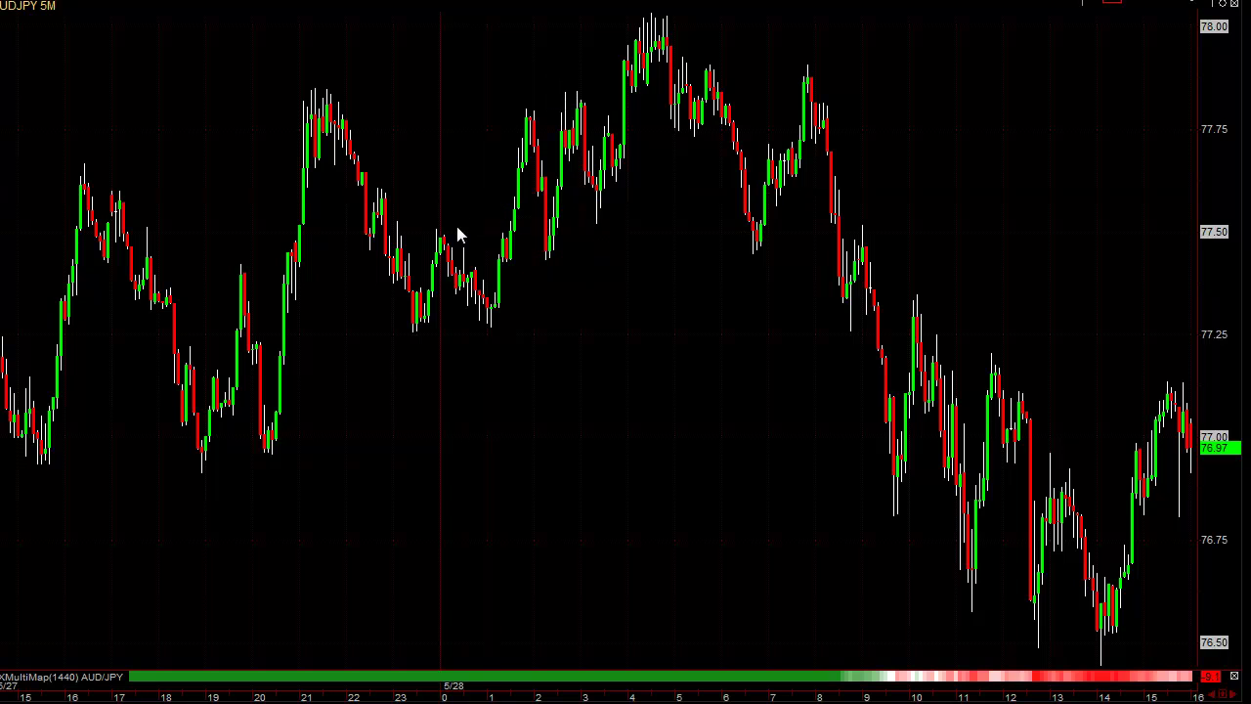
Draw support lines near 77.25 and 77.45 and a descending trendline across the falling highs.
{"action": "left_click_drag", "start_coordinate": [364, 339], "coordinate": [858, 346]}
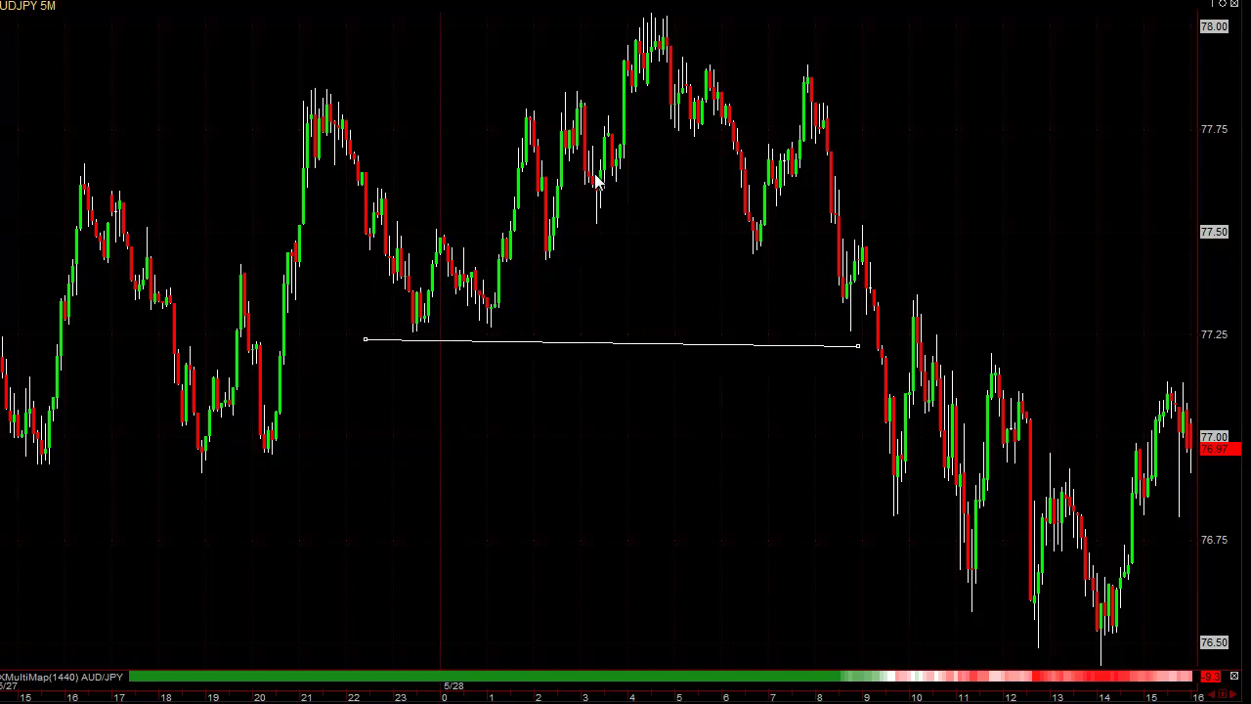
{"action": "left_click_drag", "start_coordinate": [516, 264], "coordinate": [757, 275]}
{"action": "left_click", "coordinate": [311, 88]}
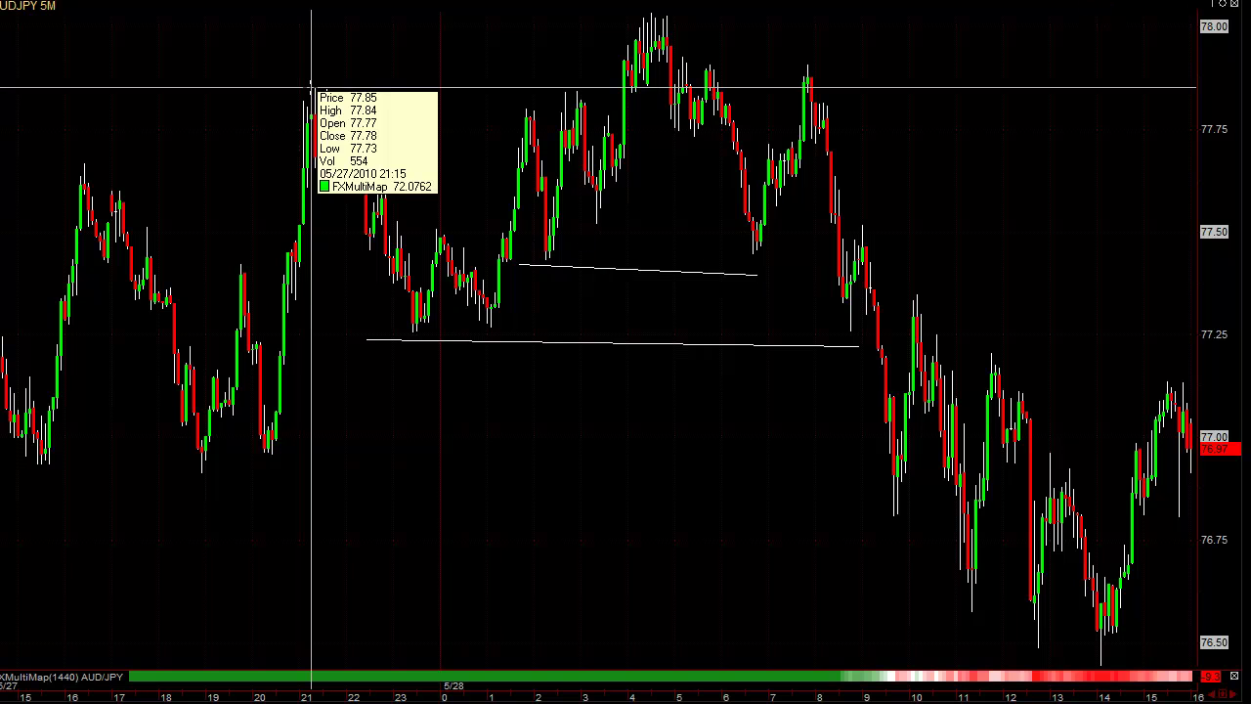
{"action": "left_click", "coordinate": [311, 88]}
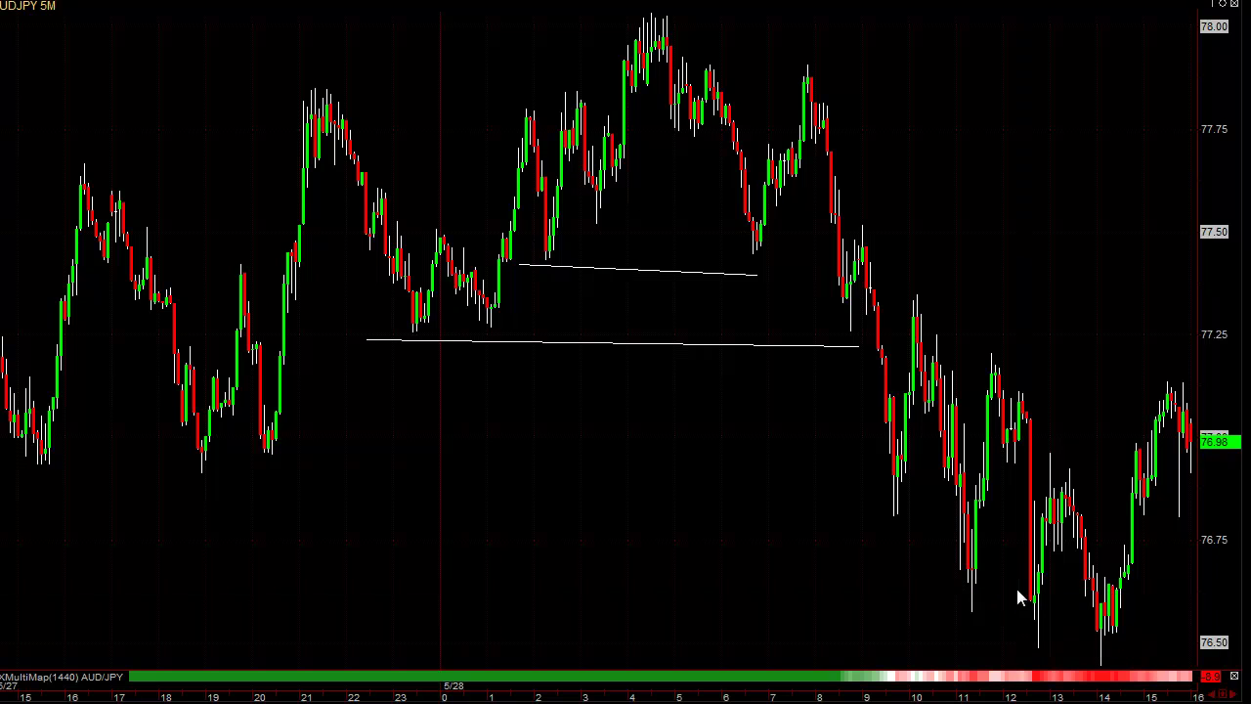
{"action": "left_click_drag", "start_coordinate": [905, 283], "coordinate": [1131, 543]}
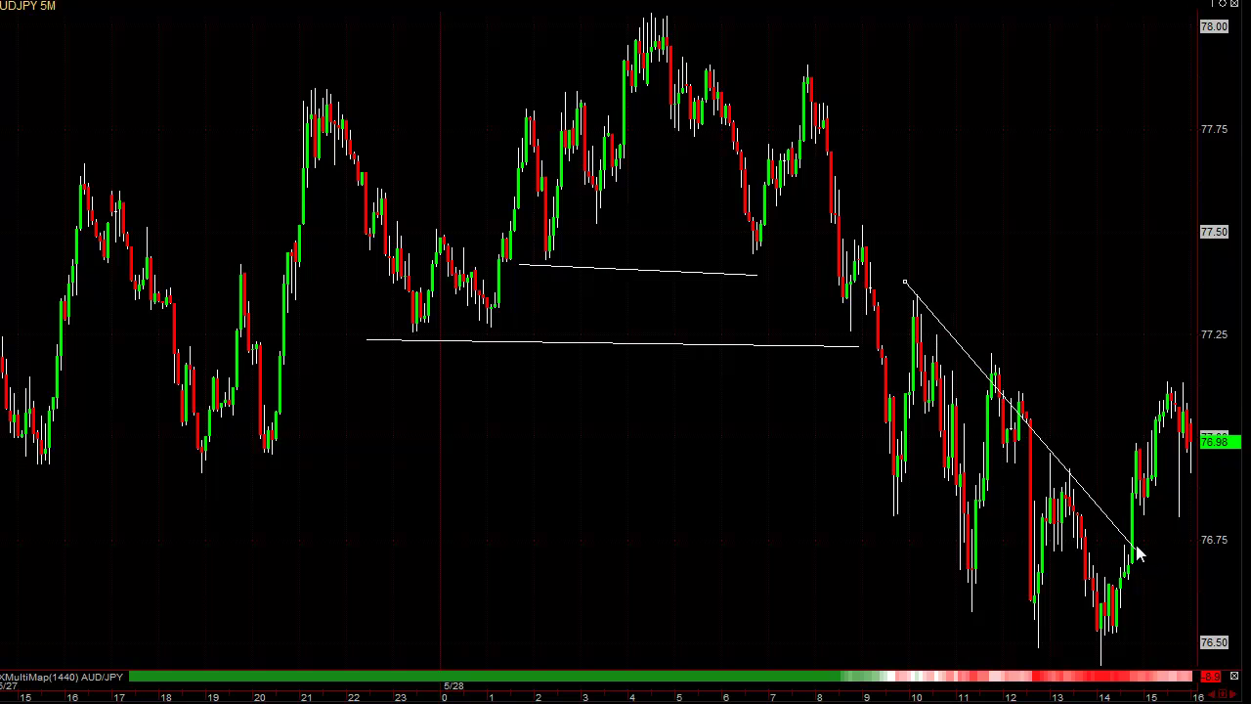